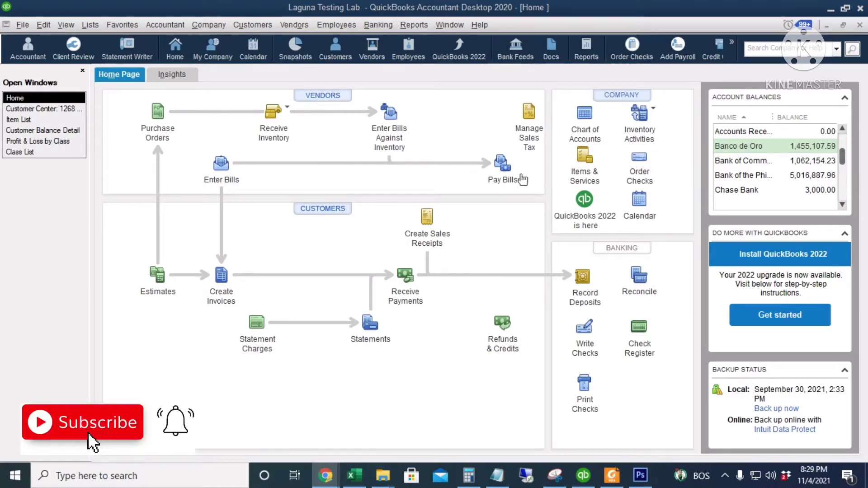
# - Open the Record Deposits form from the Banking section of the Home page
pyautogui.click(581, 284)
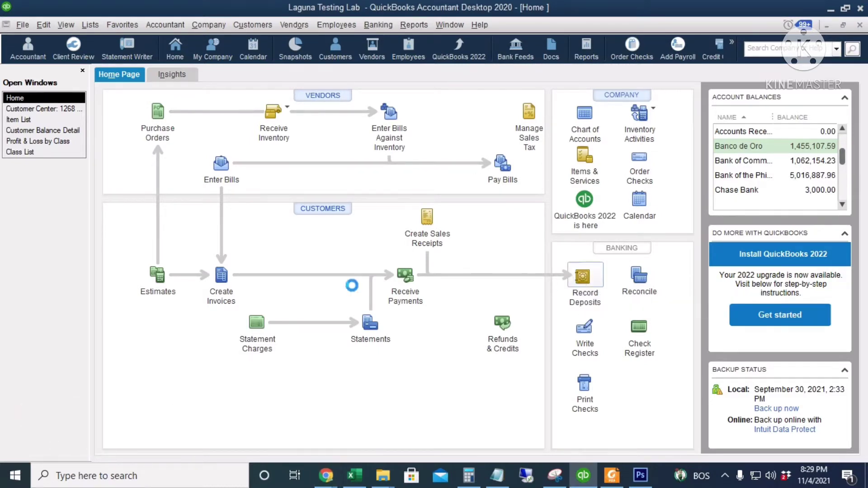
# - Deposit to Banco de Oro, with 1268 JMJ Convinience as the first line's customer
pyautogui.click(312, 96)
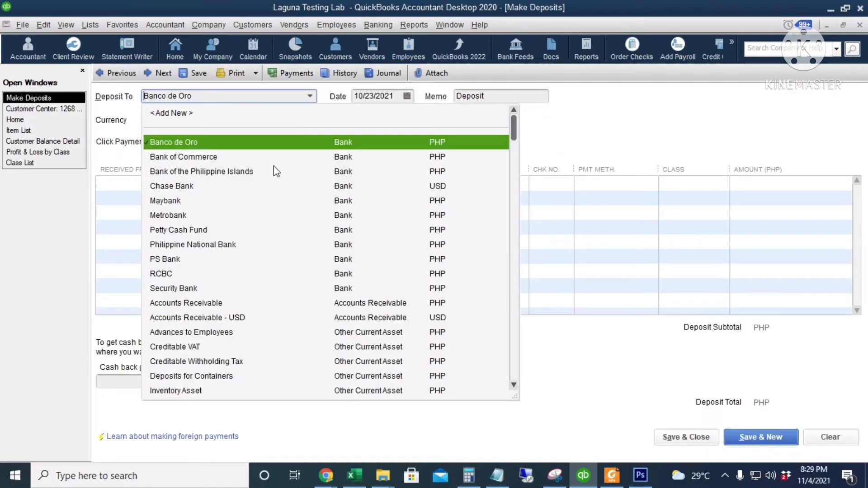
pyautogui.click(302, 143)
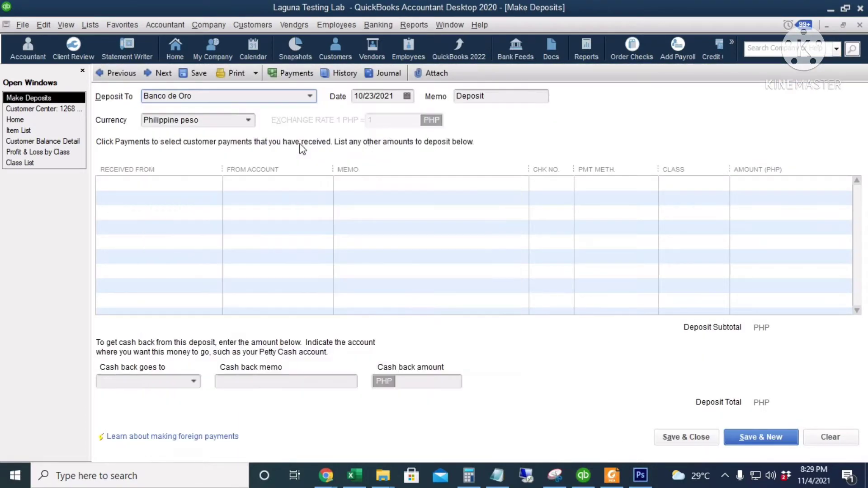
pyautogui.click(407, 96)
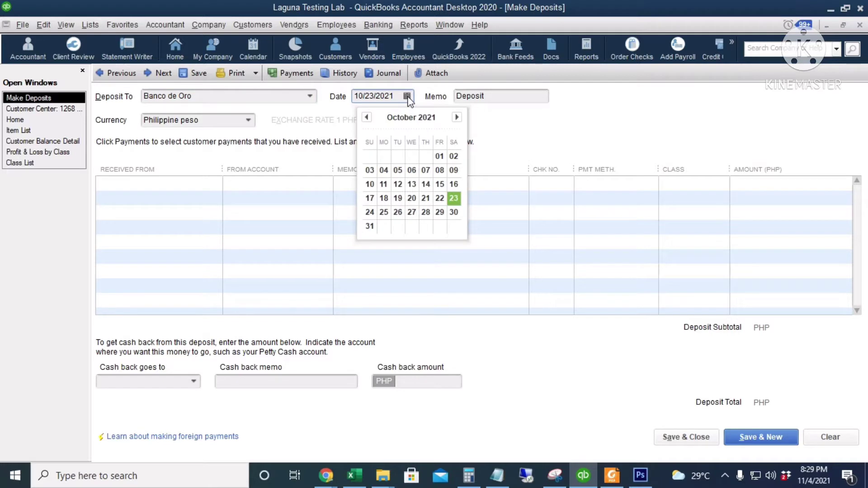
pyautogui.press('Tab')
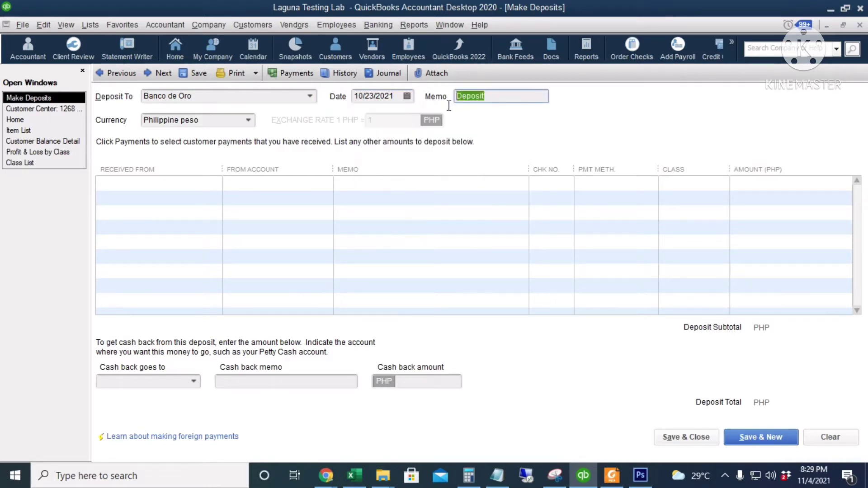
pyautogui.click(171, 185)
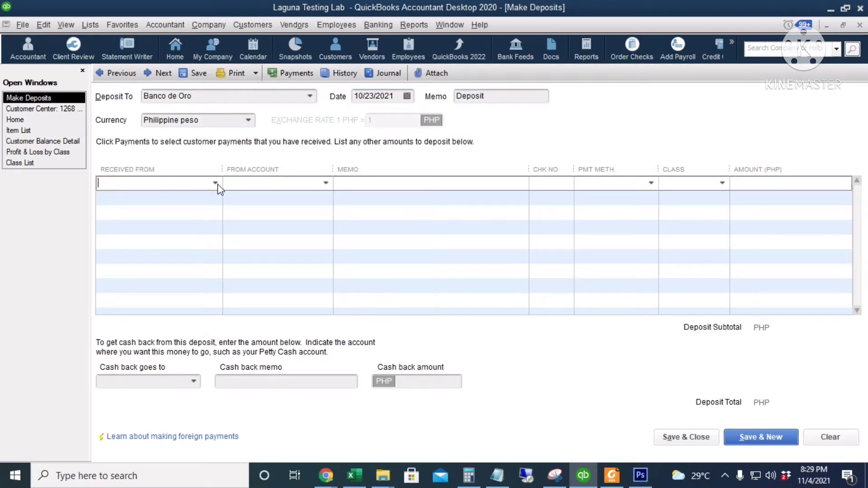
pyautogui.click(215, 183)
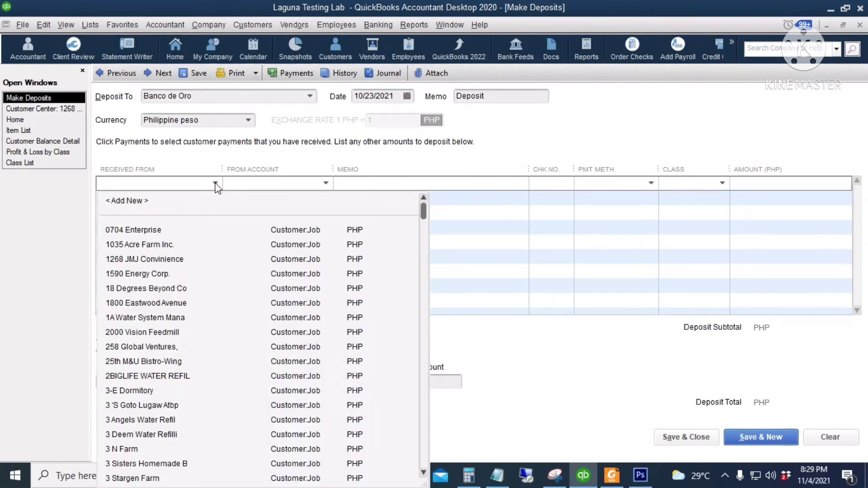
pyautogui.click(177, 258)
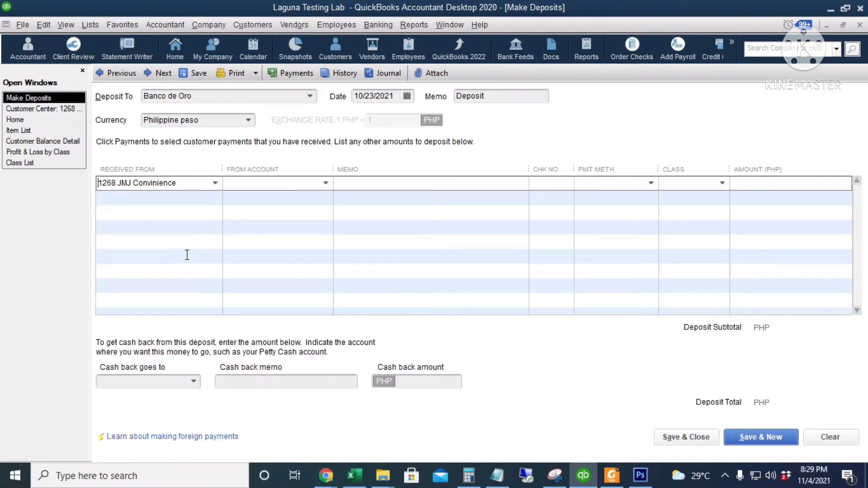
# - Complete the line with Accounts Receivable, memo 'Advance payment', amount 10,000.00, and save the deposit
pyautogui.click(316, 181)
pyautogui.write('accoun')
pyautogui.click(317, 229)
pyautogui.click(441, 179)
pyautogui.write('Advance payment')
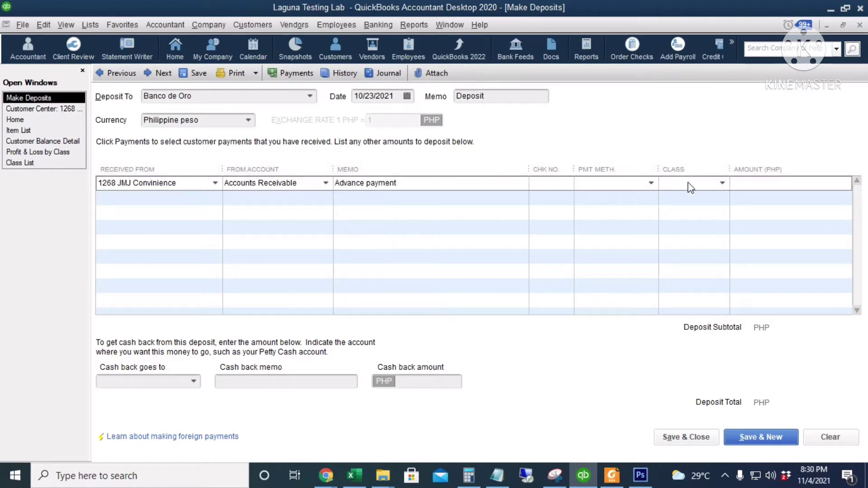
pyautogui.click(592, 188)
pyautogui.click(714, 183)
pyautogui.click(788, 185)
pyautogui.write('10,000')
pyautogui.press('Tab')
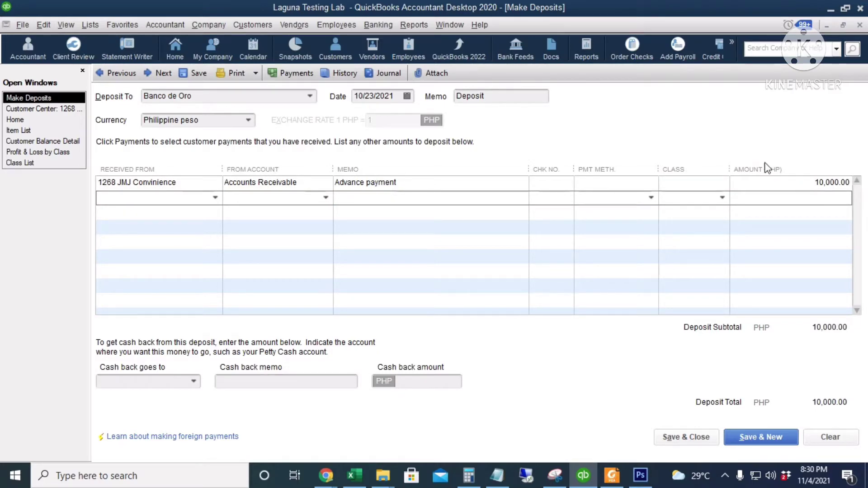
pyautogui.click(677, 438)
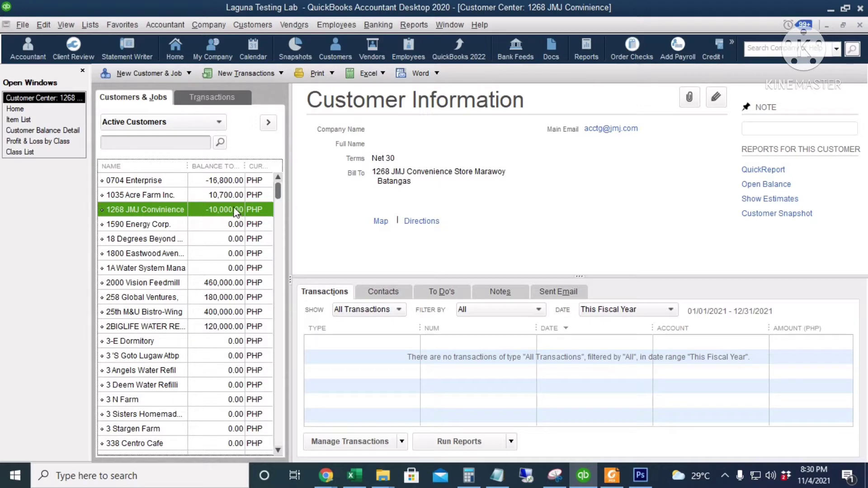
# - Switch back to the Home page window
pyautogui.hotkey('ctrl', 'Tab')
pyautogui.hotkey('ctrl', 'Tab')
pyautogui.hotkey('ctrl', 'Tab')
pyautogui.hotkey('ctrl', 'Tab')
pyautogui.hotkey('ctrl', 'Tab')
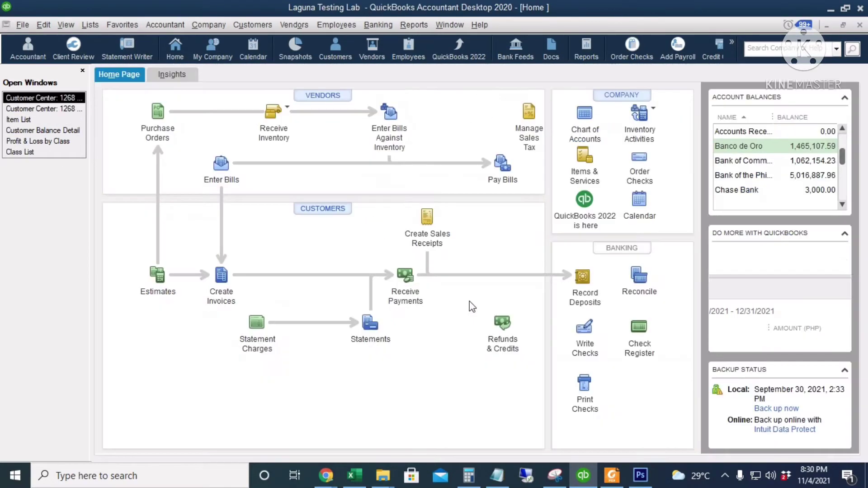
# - Start a new invoice for 1268 JMJ Convinience dated 10/25/2021
pyautogui.click(221, 276)
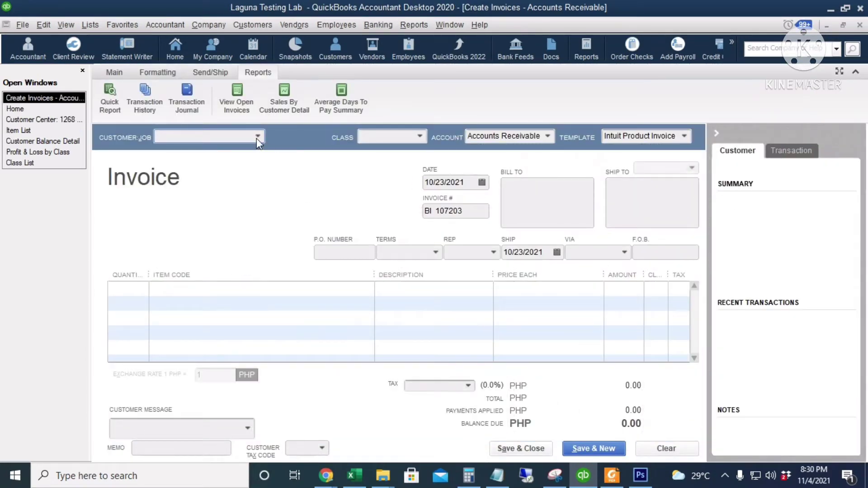
pyautogui.click(257, 137)
pyautogui.click(219, 213)
pyautogui.click(401, 137)
pyautogui.click(496, 135)
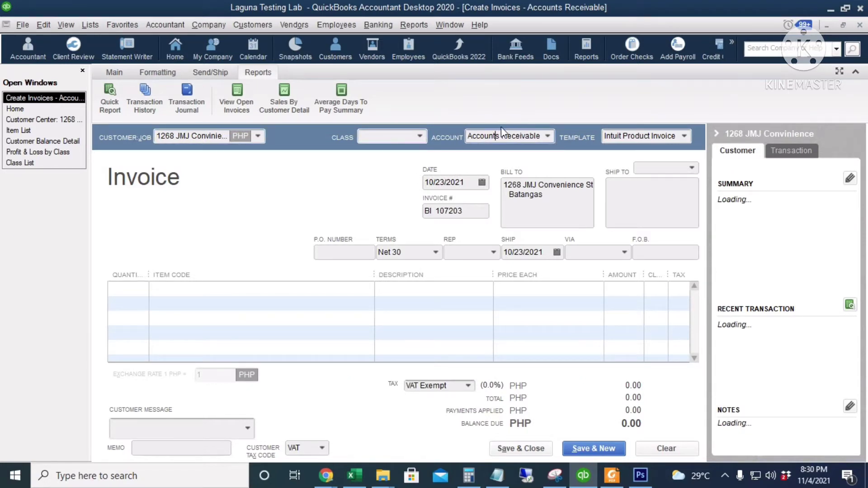
pyautogui.click(482, 182)
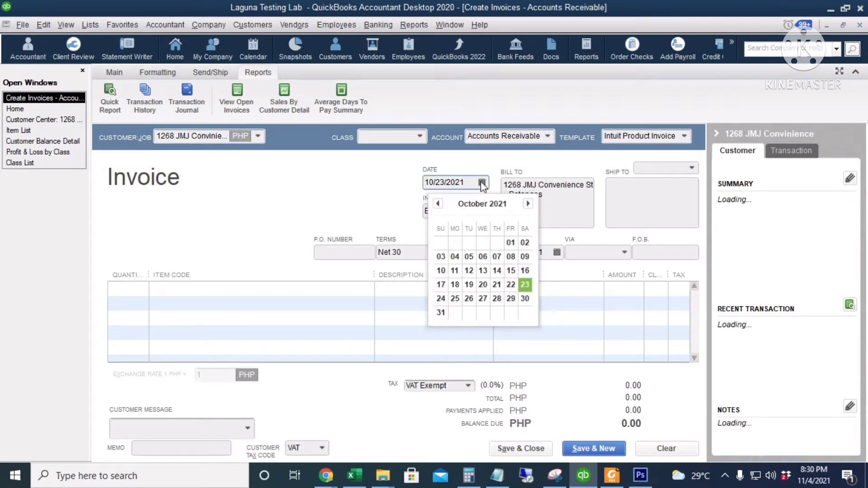
pyautogui.click(457, 302)
pyautogui.press('Tab')
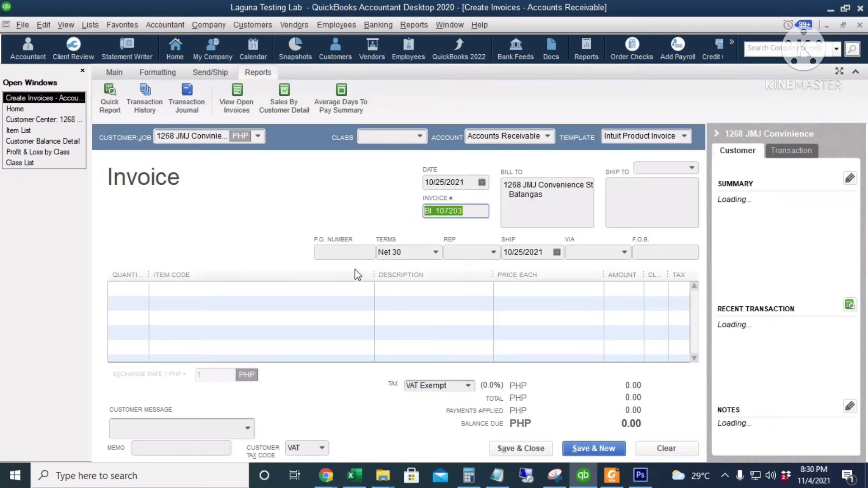
pyautogui.press('Tab')
pyautogui.press('Tab')
pyautogui.press('Tab')
pyautogui.press('Tab')
pyautogui.press('Tab')
pyautogui.press('Tab')
pyautogui.press('Tab')
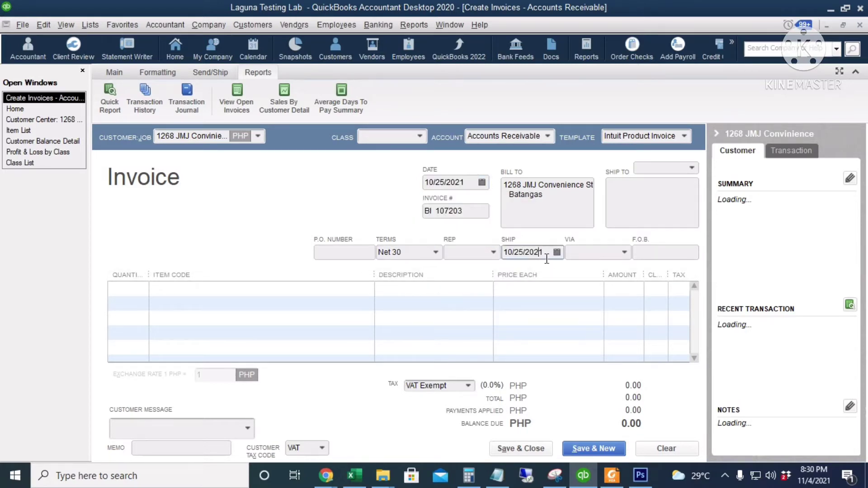
# - Bill 10 of item 10025-69-1-D at 1,000.00 each, totalling 10,000.00
pyautogui.click(389, 289)
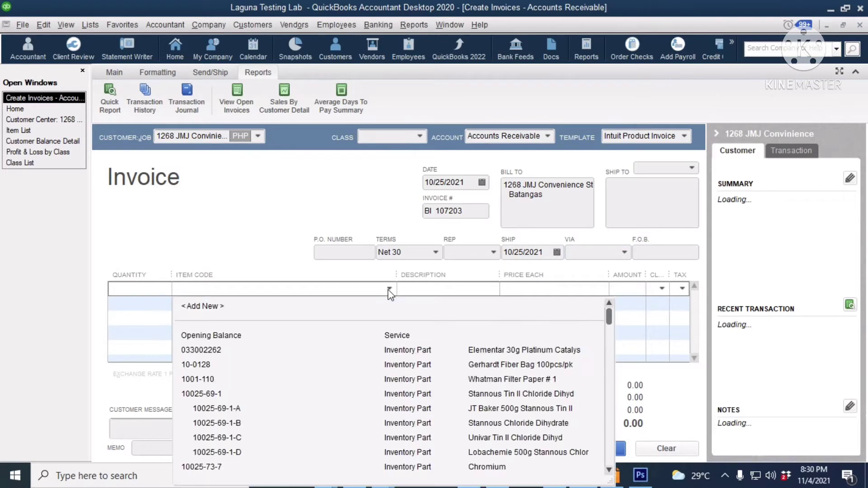
pyautogui.click(278, 455)
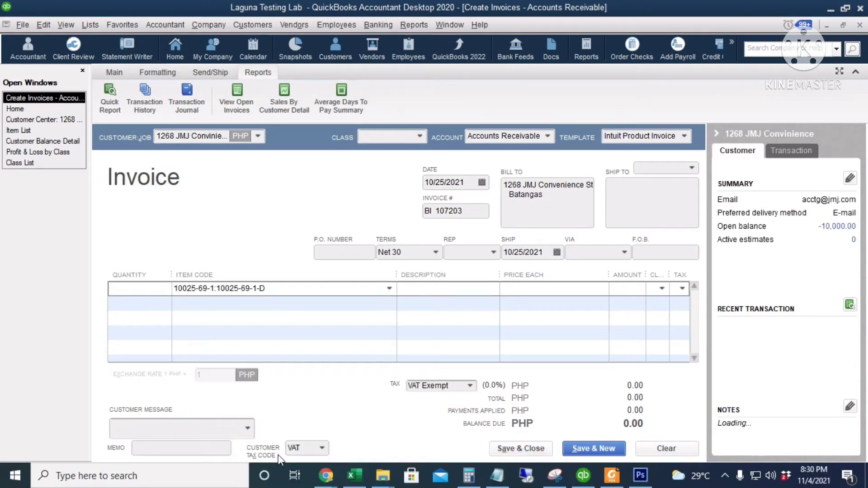
pyautogui.click(128, 291)
pyautogui.press('Tab')
pyautogui.press('Tab')
pyautogui.press('Tab')
pyautogui.write('100')
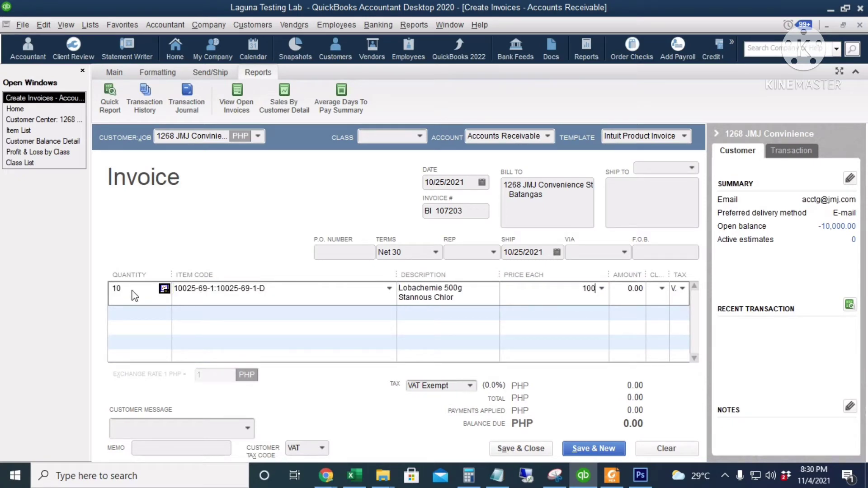
pyautogui.press('Tab')
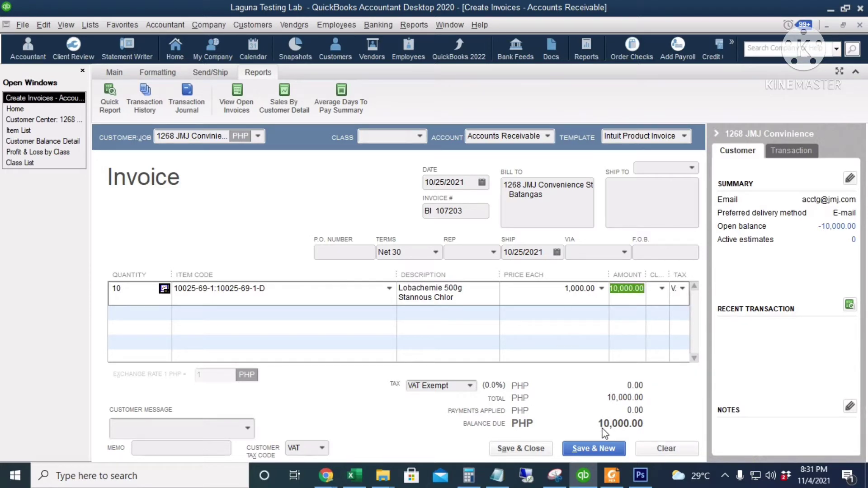
pyautogui.click(114, 73)
# - Save the invoice and accept applying the customer's available credits
pyautogui.click(176, 96)
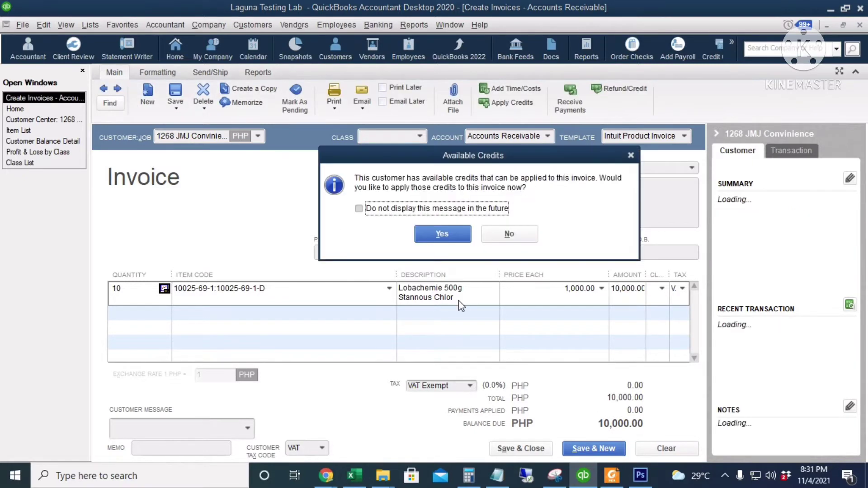
pyautogui.moveTo(524, 158); pyautogui.dragTo(495, 166)
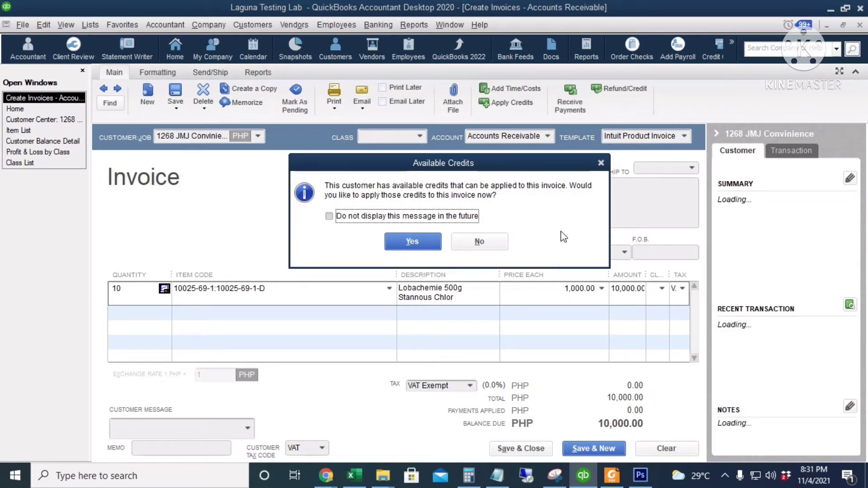
pyautogui.click(419, 242)
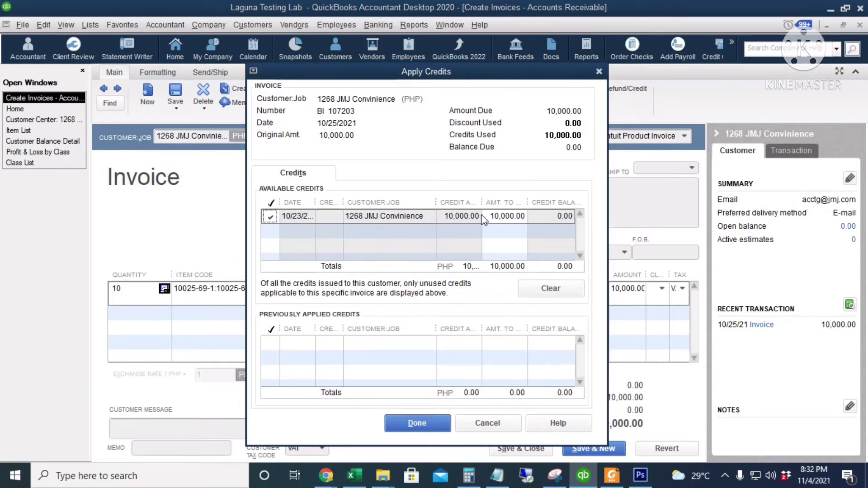
# - Recheck the credit with 10,000.00 to use so invoice BI 107203 shows PAID
pyautogui.click(271, 217)
pyautogui.click(490, 217)
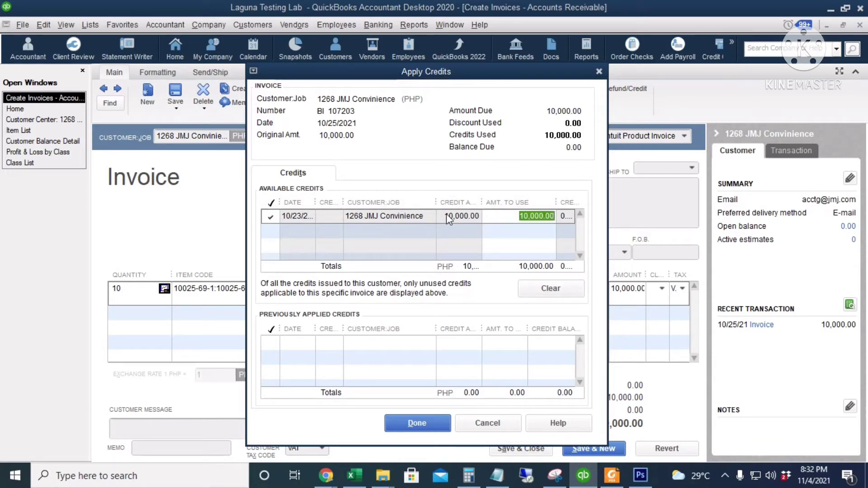
pyautogui.hotkey('shift', 'Left')
pyautogui.hotkey('shift', 'Left')
pyautogui.hotkey('shift', 'Left')
pyautogui.hotkey('shift', 'Left')
pyautogui.click(418, 423)
pyautogui.moveTo(541, 464)
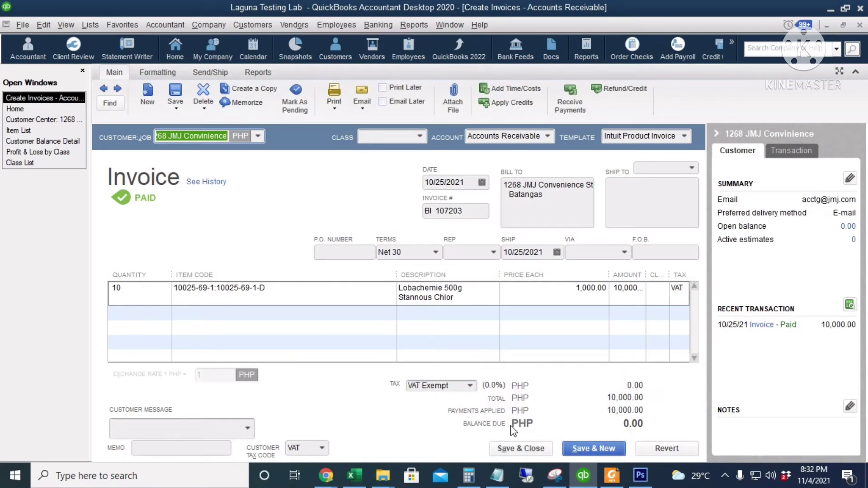
# - Save and close the paid invoice, then close the Customer Center window
pyautogui.click(520, 449)
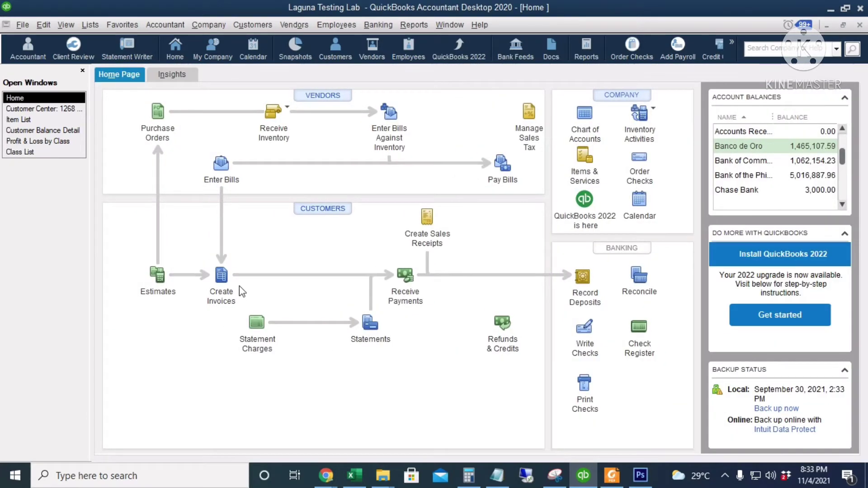
pyautogui.click(69, 111)
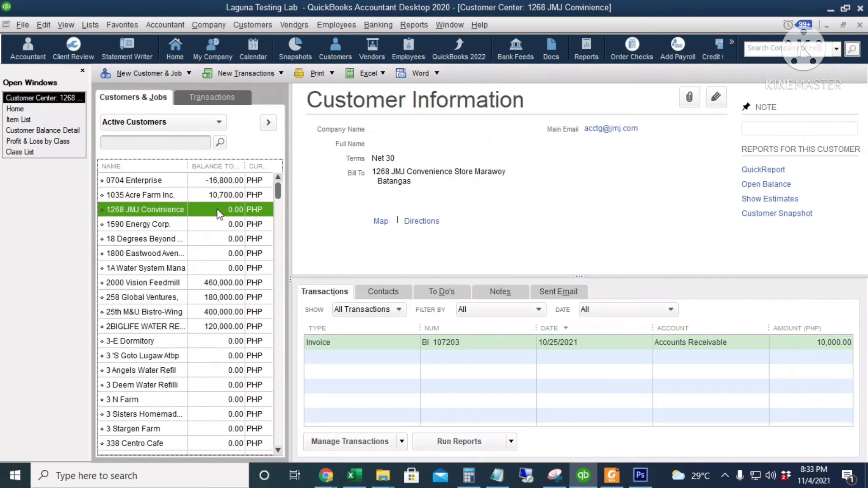
pyautogui.press('Escape')
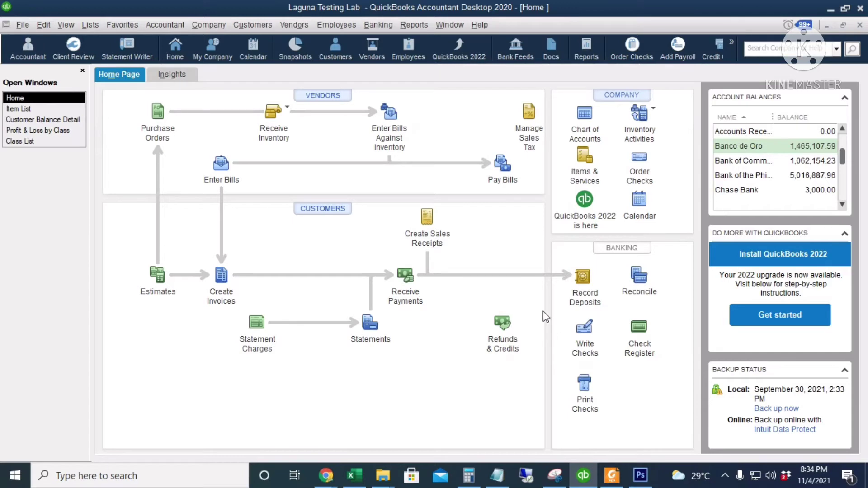
# - Start a journal entry crediting Accounts Receivable 5,000.00, memo 'Advance payment', name 1268 JMJ Convinience
pyautogui.click(221, 25)
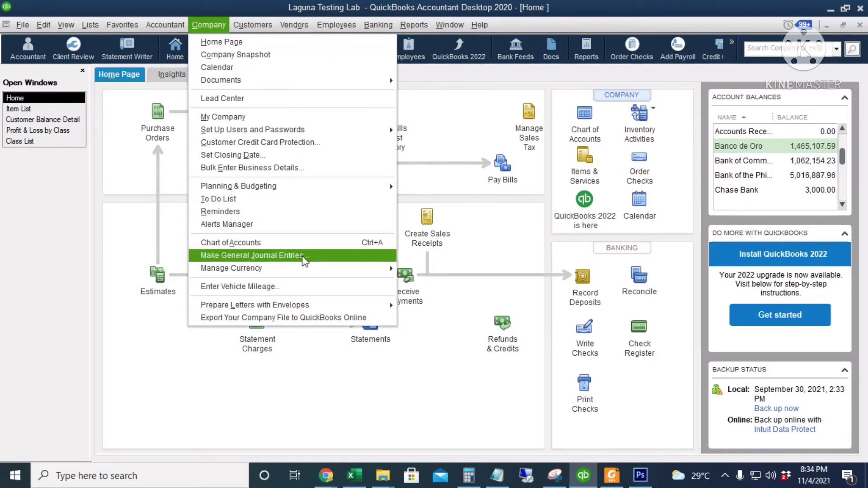
pyautogui.click(303, 256)
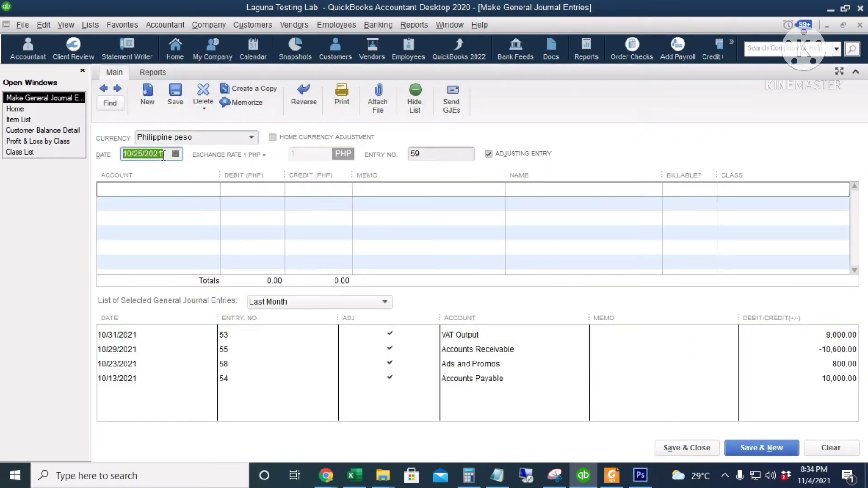
pyautogui.click(158, 190)
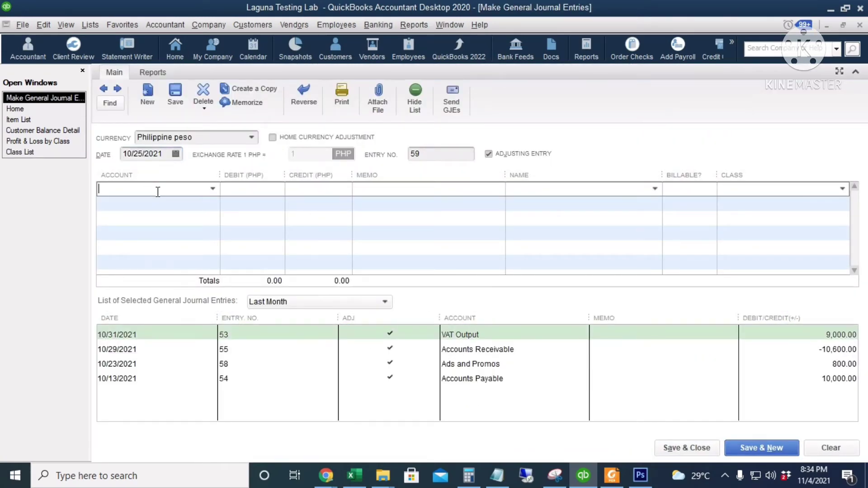
pyautogui.write('Accounts Receivable')
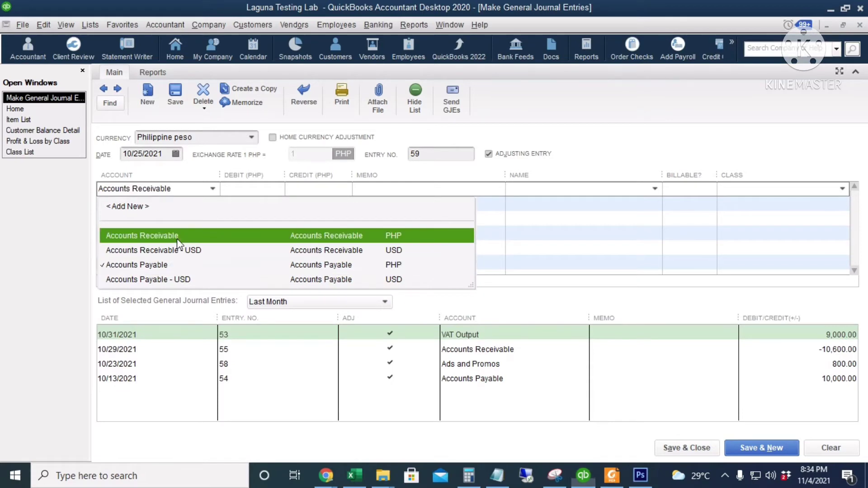
pyautogui.click(177, 237)
pyautogui.write('50')
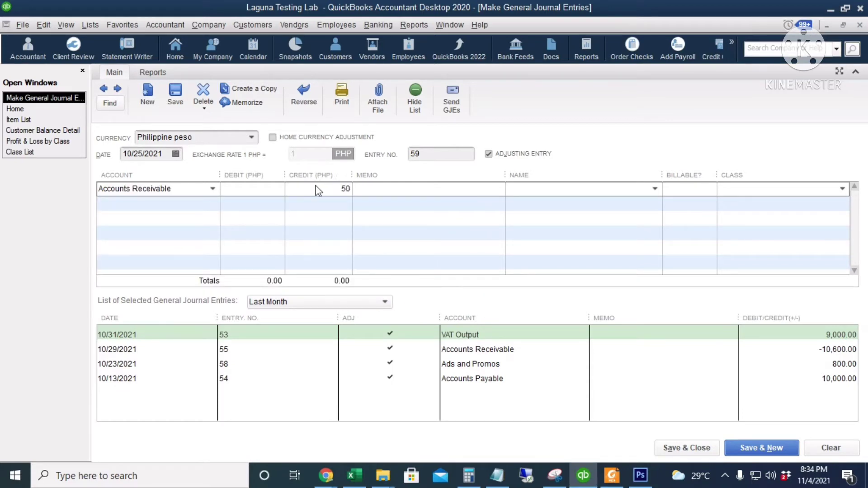
pyautogui.press('Tab')
pyautogui.write('Advance payment')
pyautogui.press('Tab')
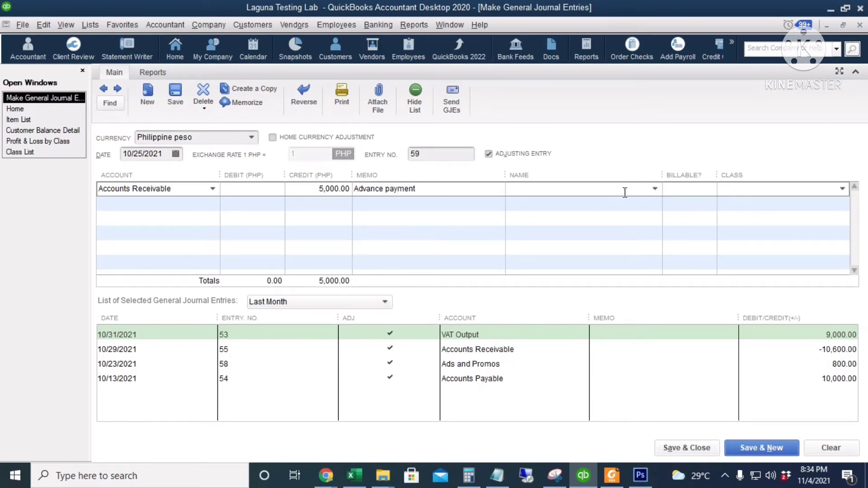
pyautogui.click(654, 189)
pyautogui.click(575, 263)
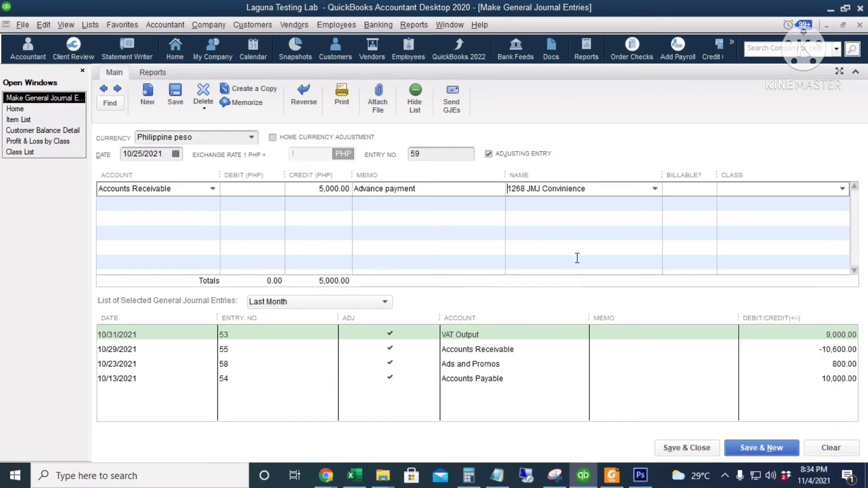
pyautogui.click(757, 187)
# - Add a second journal line debiting Bank of Commerce
pyautogui.click(116, 201)
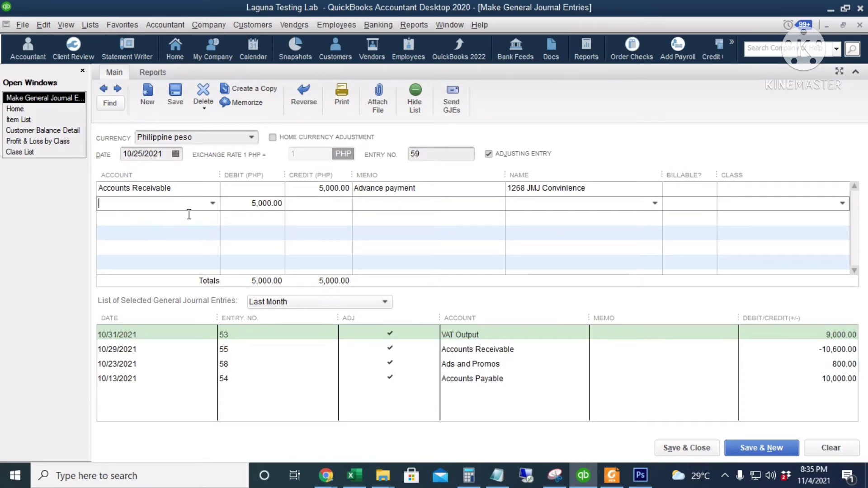
pyautogui.click(213, 203)
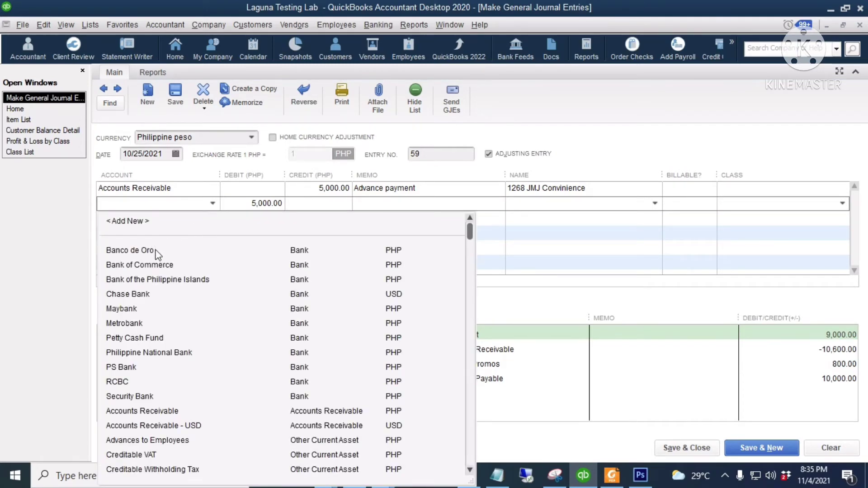
pyautogui.click(174, 265)
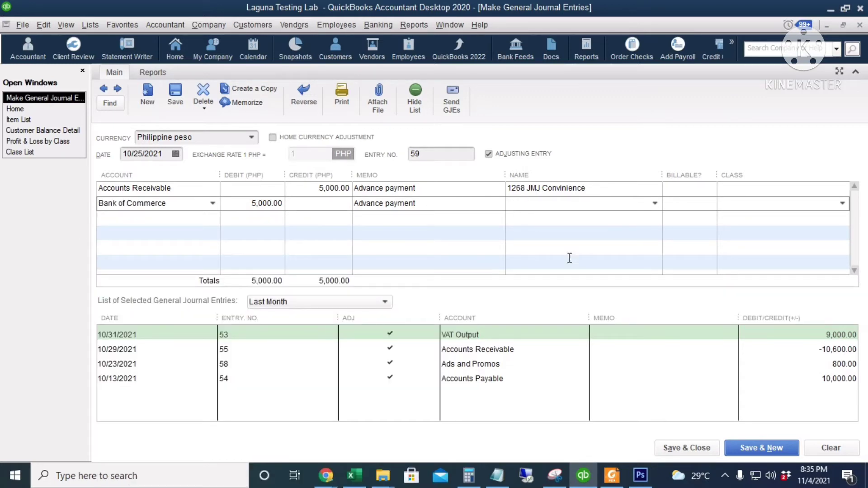
# - Save journal entry 59, verify 1268 JMJ Convinience shows -5,000.00, and start a new invoice
pyautogui.click(683, 449)
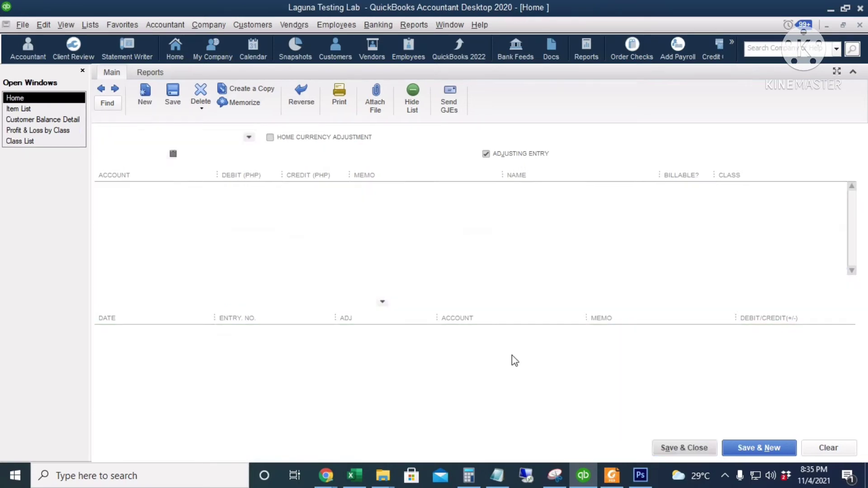
pyautogui.click(53, 121)
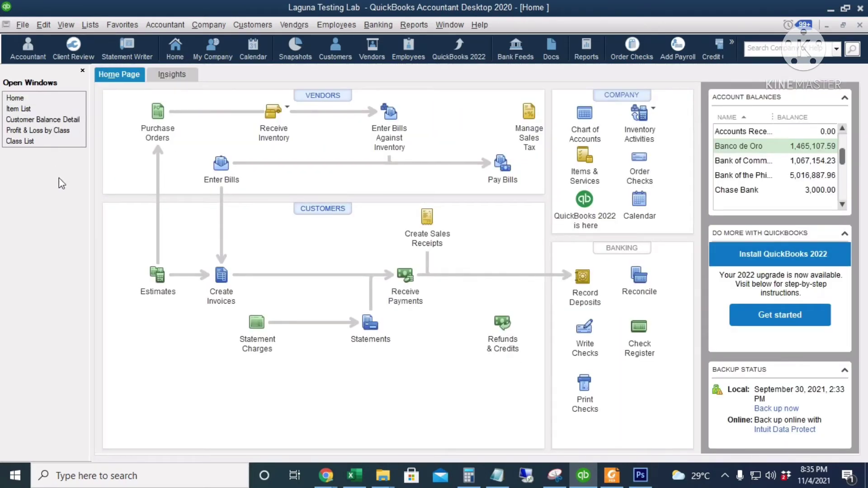
pyautogui.click(312, 210)
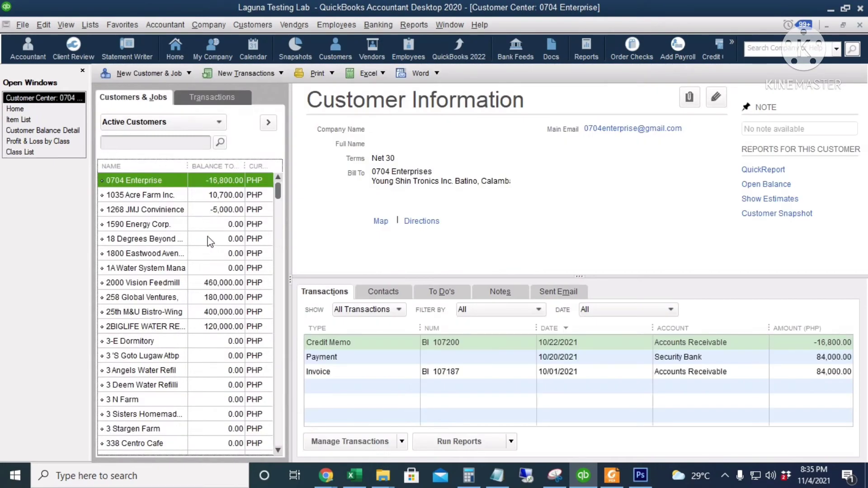
pyautogui.click(205, 211)
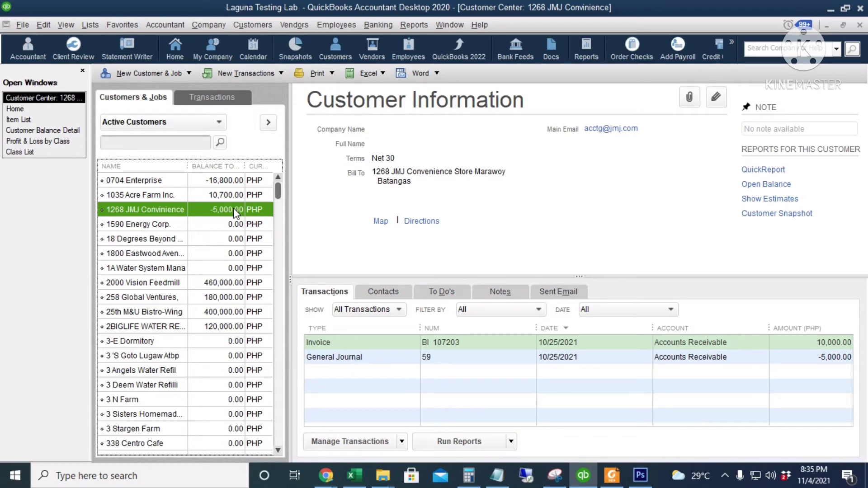
pyautogui.click(16, 109)
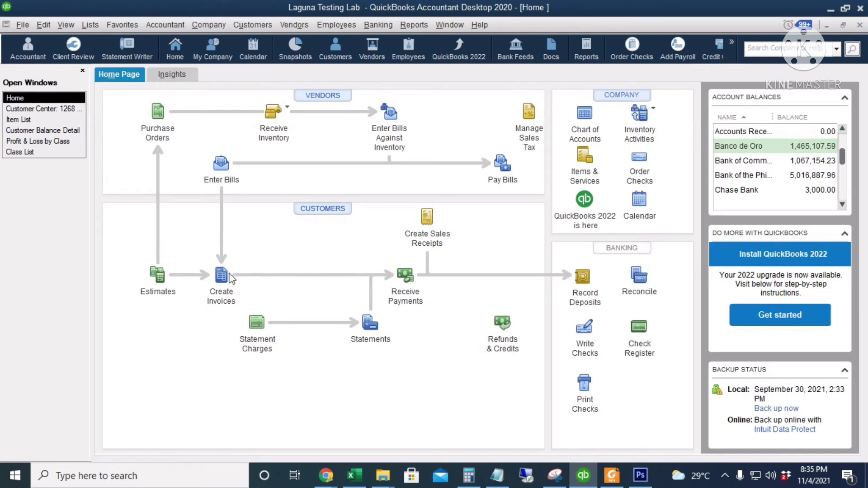
pyautogui.click(221, 276)
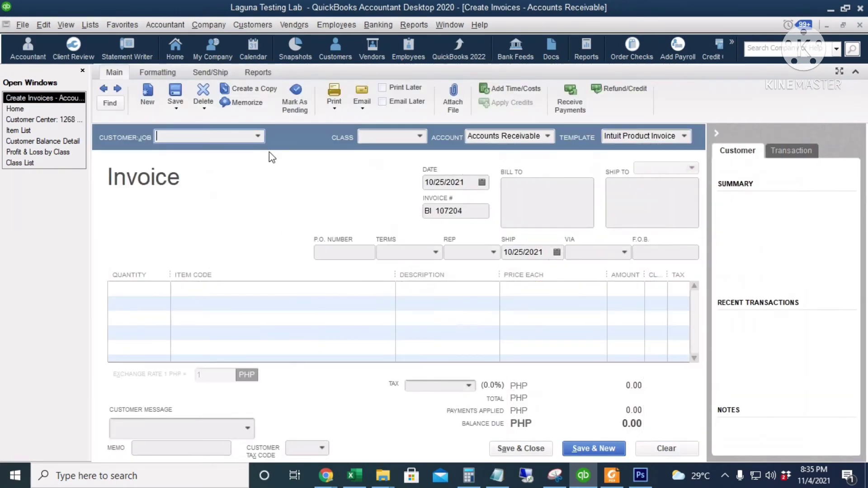
# - Invoice 1268 JMJ Convinience for 10 of item 10025-69-1-D at 1,000.00, then save it
pyautogui.click(257, 135)
pyautogui.click(219, 214)
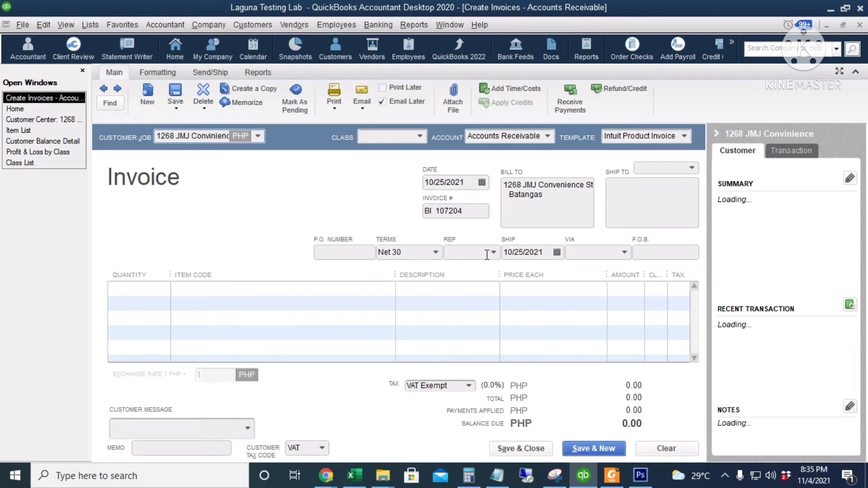
pyautogui.click(148, 289)
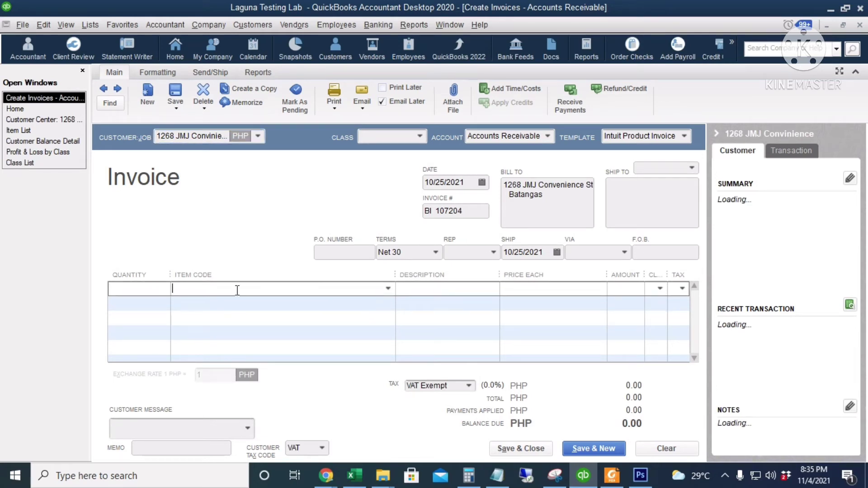
pyautogui.click(388, 288)
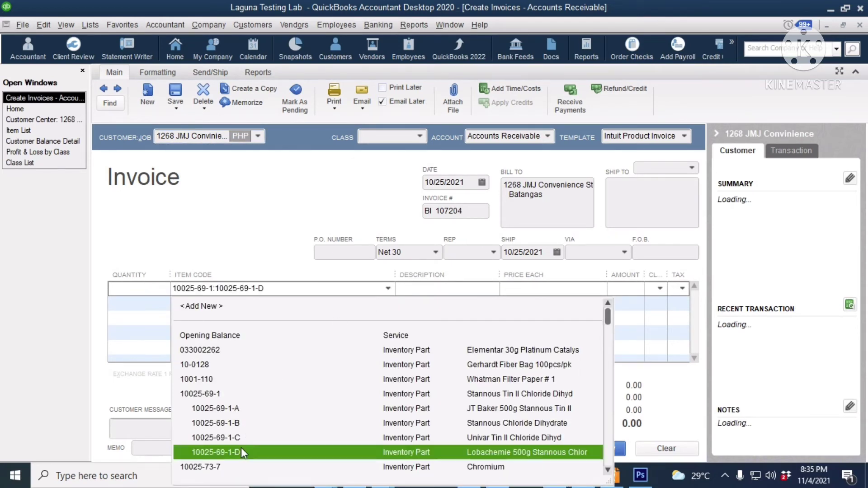
pyautogui.click(240, 452)
pyautogui.click(142, 287)
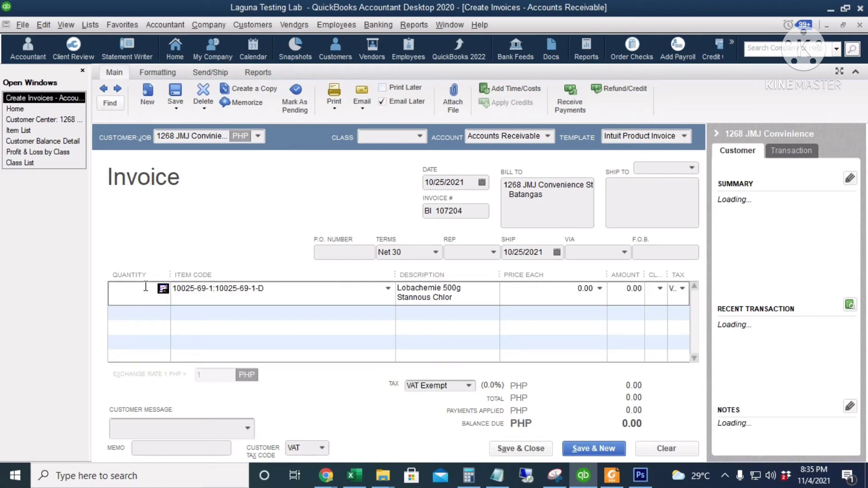
pyautogui.write('10')
pyautogui.press('Tab')
pyautogui.press('Tab')
pyautogui.press('Tab')
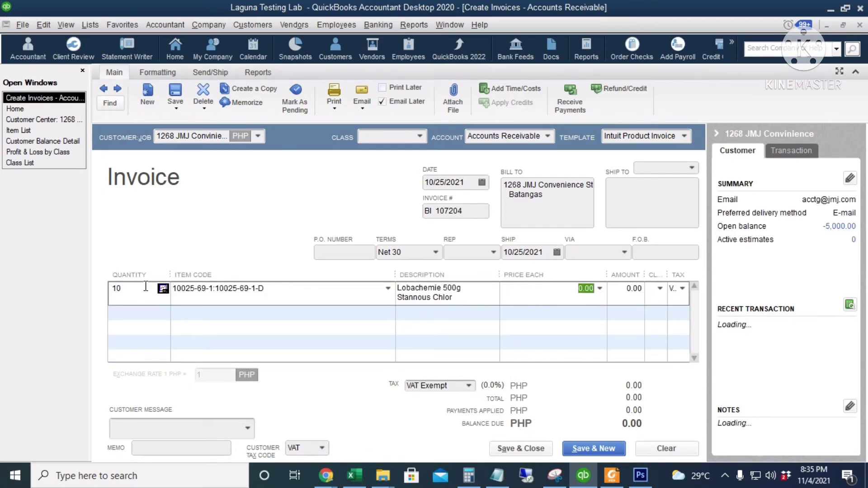
pyautogui.write('1,0')
pyautogui.write('000')
pyautogui.press('Tab')
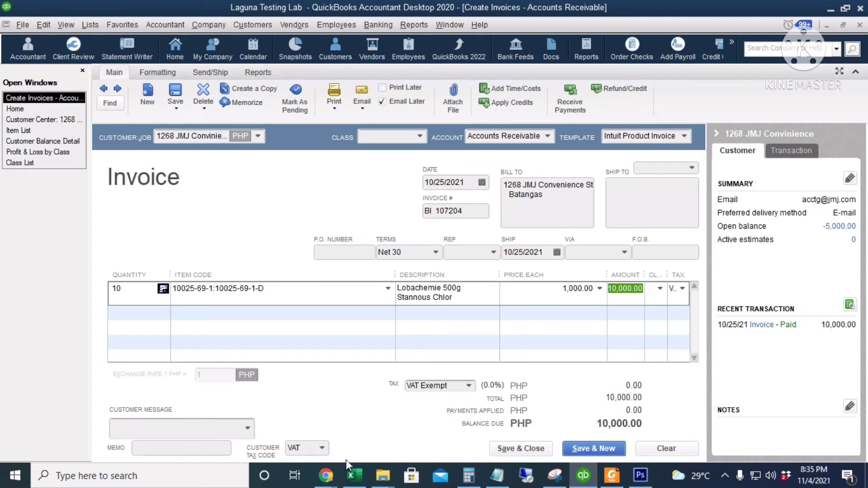
pyautogui.click(175, 95)
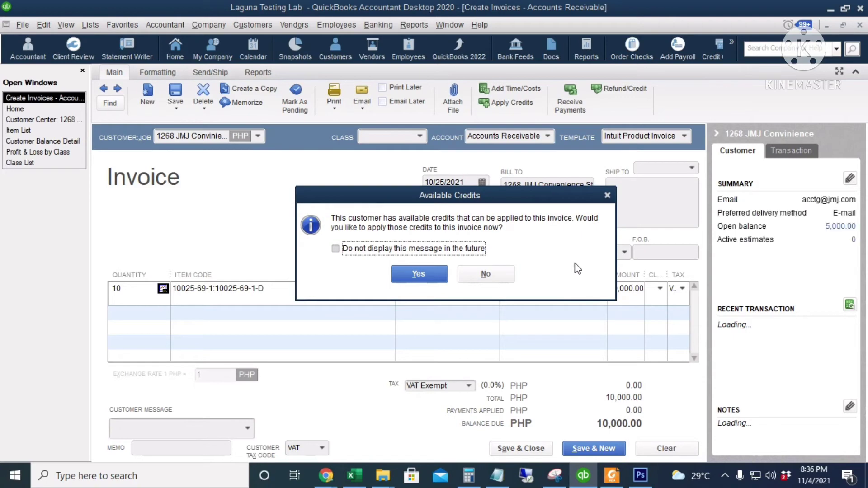
# - Apply the available 5,000.00 credit to invoice BI 107204 and save and close it
pyautogui.click(430, 279)
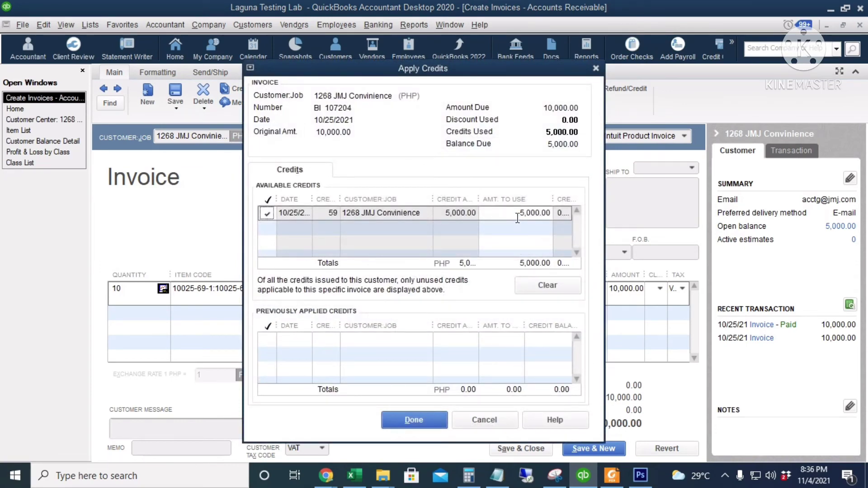
pyautogui.click(411, 422)
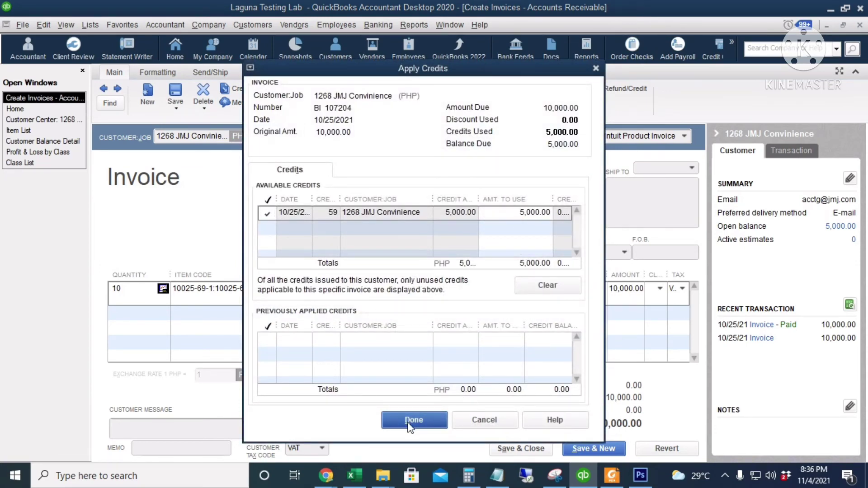
pyautogui.click(522, 449)
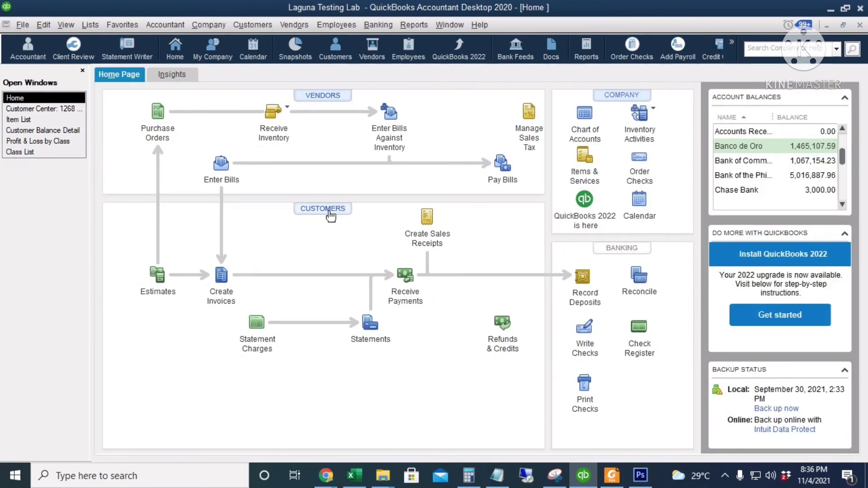
pyautogui.click(329, 212)
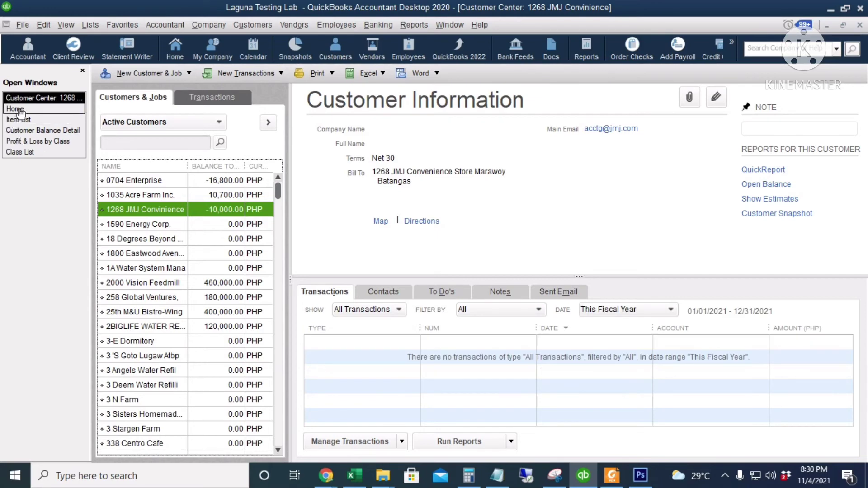
pyautogui.click(17, 110)
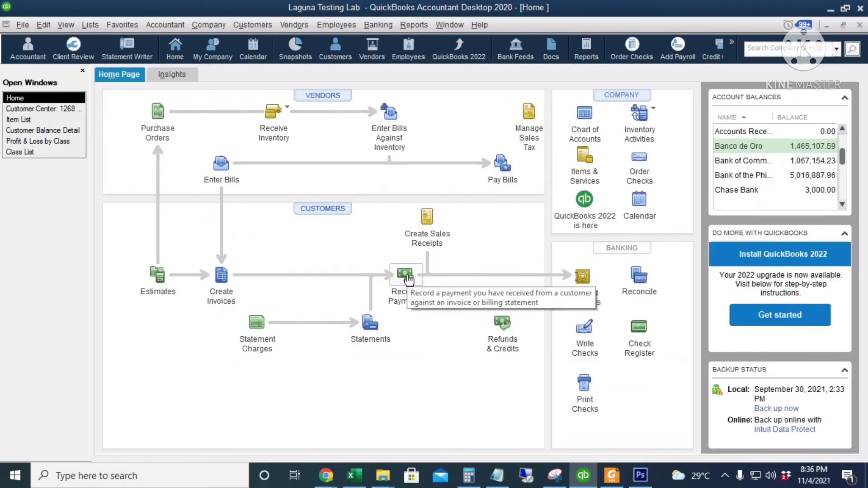
# - Enter a 5,000.00 payment received from 1268 JMJ Convinience, dated 10/27/2021
pyautogui.click(408, 279)
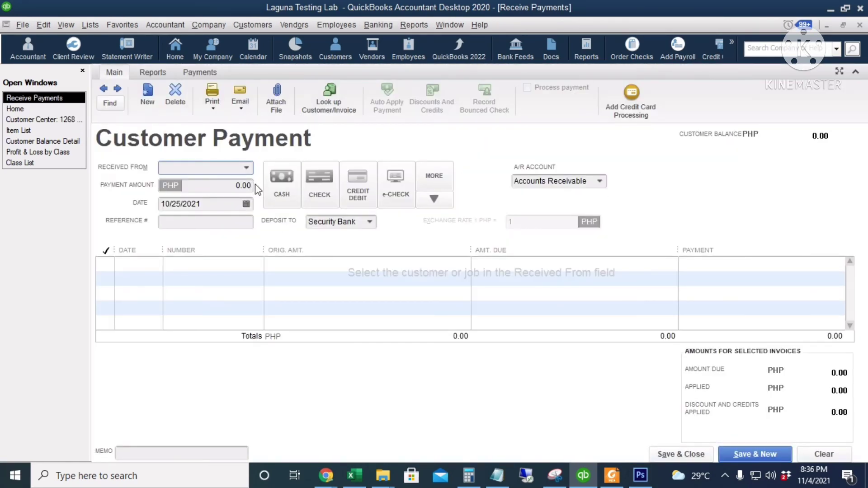
pyautogui.click(247, 168)
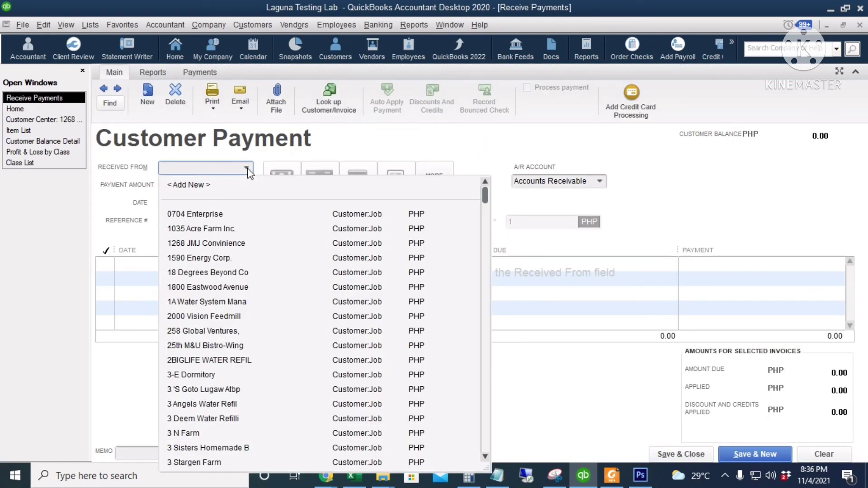
pyautogui.click(206, 243)
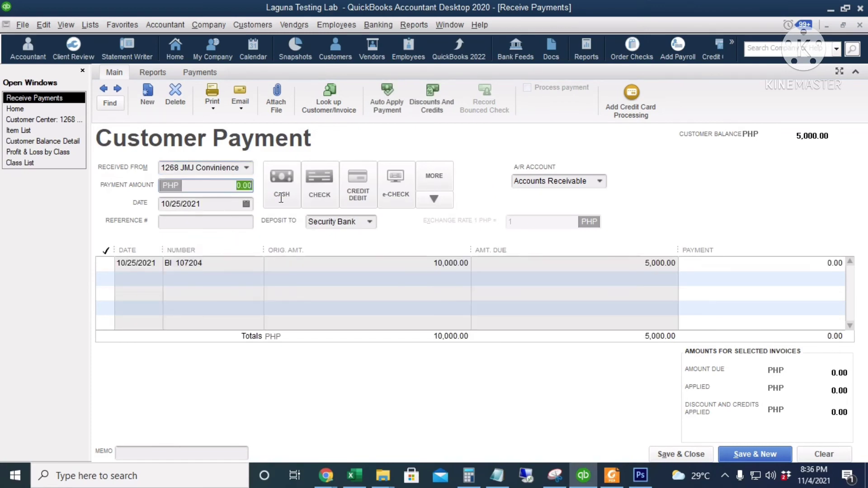
pyautogui.write('5000')
pyautogui.press('Tab')
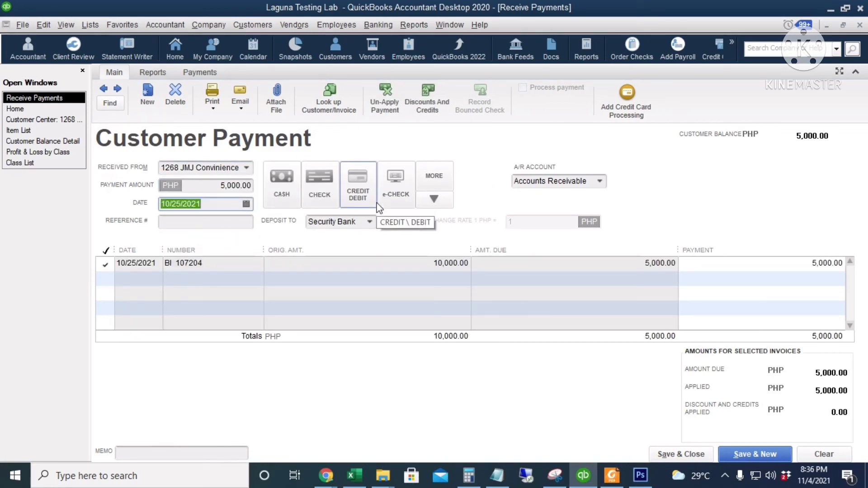
pyautogui.click(246, 205)
pyautogui.click(219, 321)
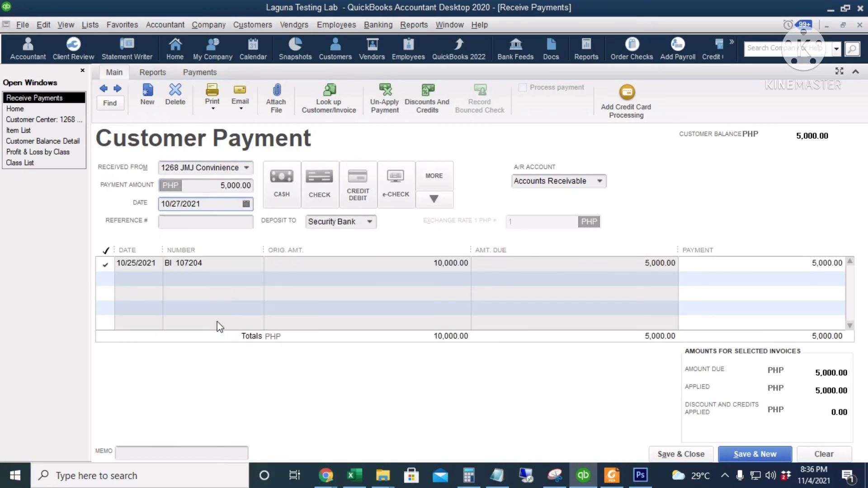
# - Record it as check number 12345 deposited to Security Bank and save the payment
pyautogui.click(221, 226)
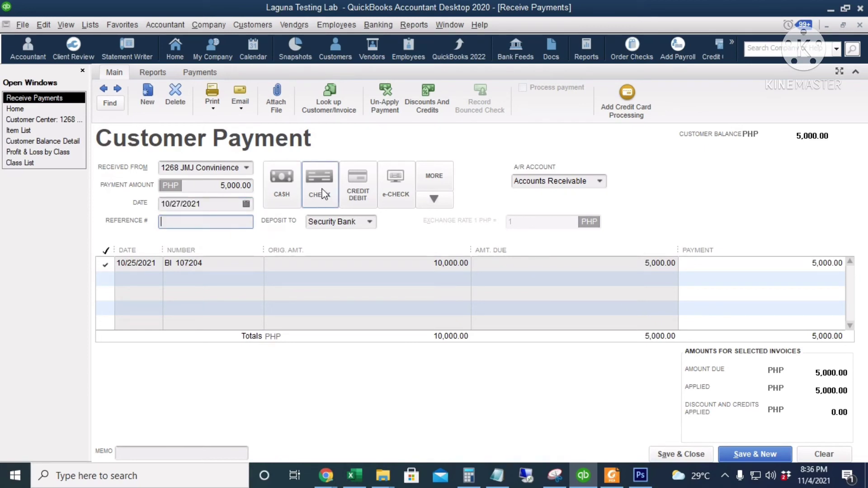
pyautogui.click(212, 223)
pyautogui.write('12345')
pyautogui.press('Tab')
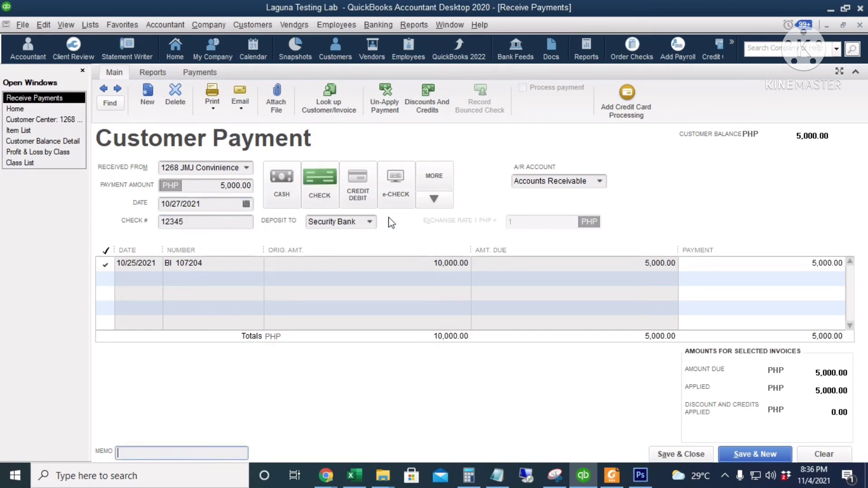
pyautogui.click(363, 220)
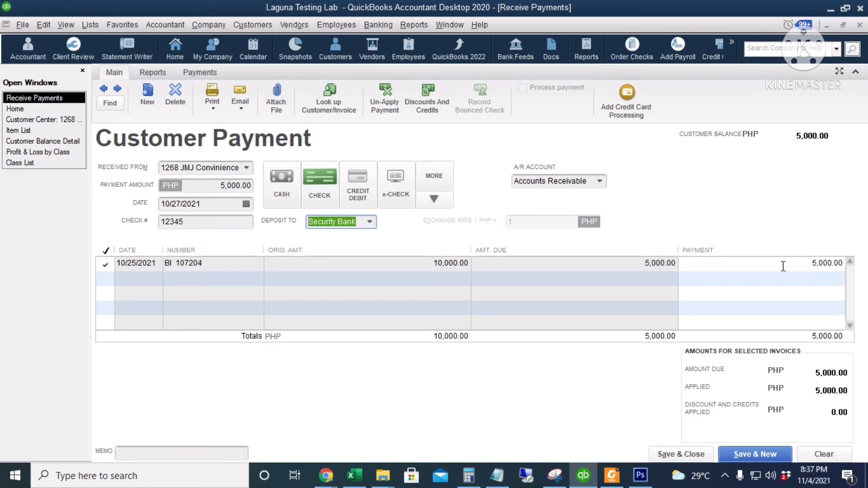
pyautogui.click(668, 454)
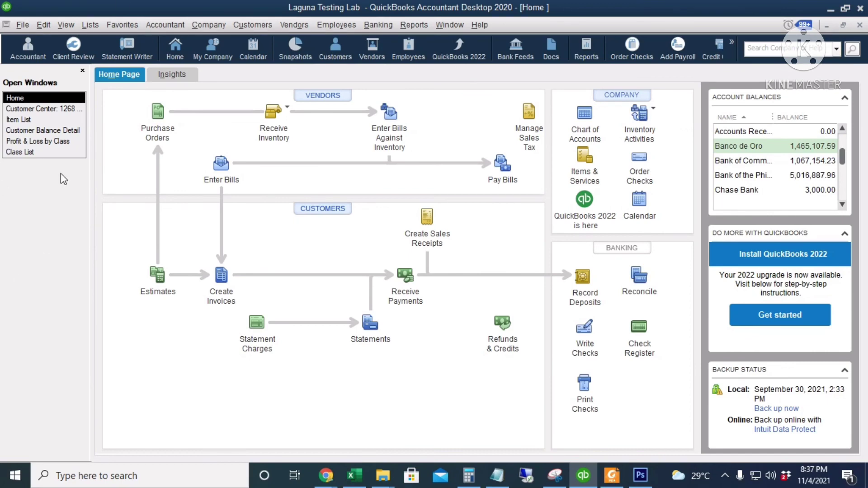
pyautogui.click(41, 109)
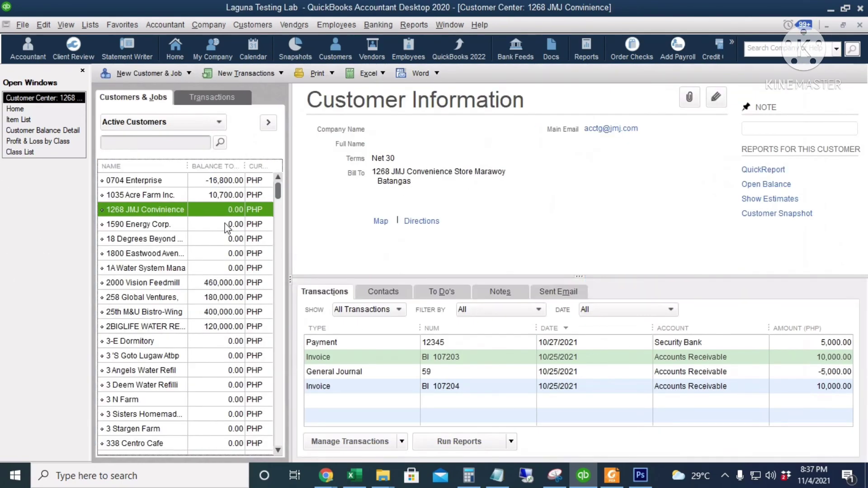